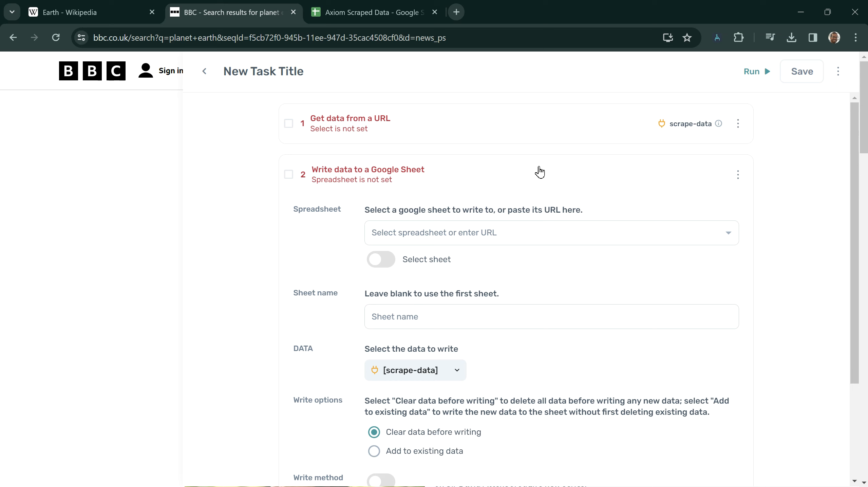
- Expand the Get data from a URL step to show its BBC 'planet earth' search URL
{"action": "left_click", "coordinate": [518, 133]}
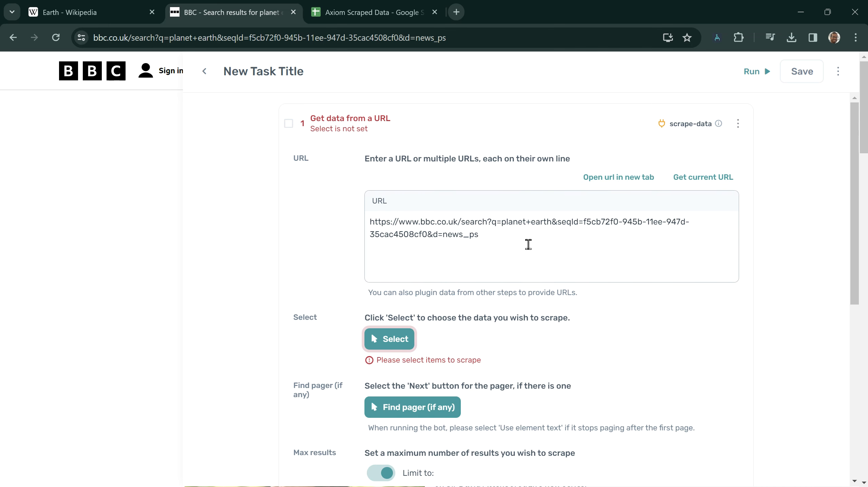
- Fill column A with result titles from 'Planet Earth' and the Arctic wolf title, then add column B
{"action": "left_click", "coordinate": [392, 339]}
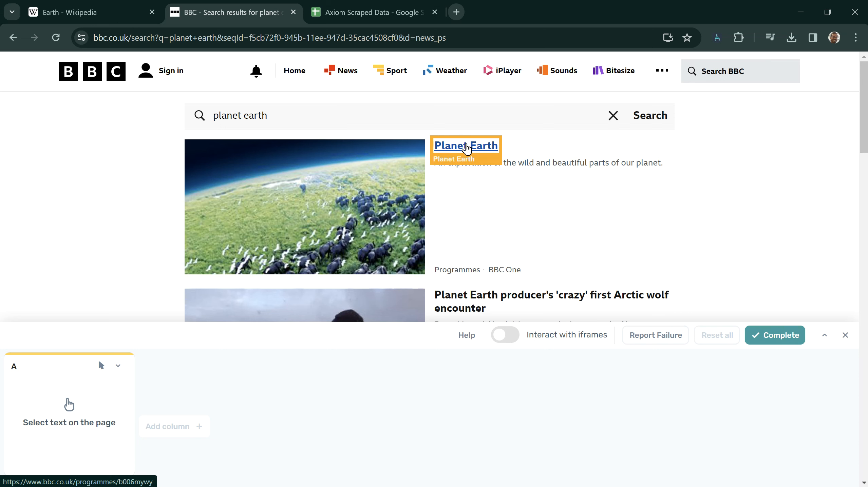
{"action": "left_click", "coordinate": [467, 148]}
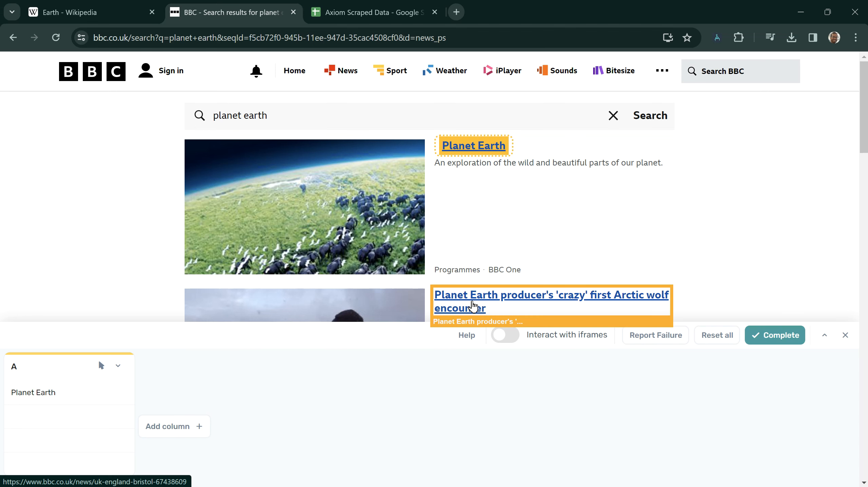
{"action": "left_click", "coordinate": [473, 306]}
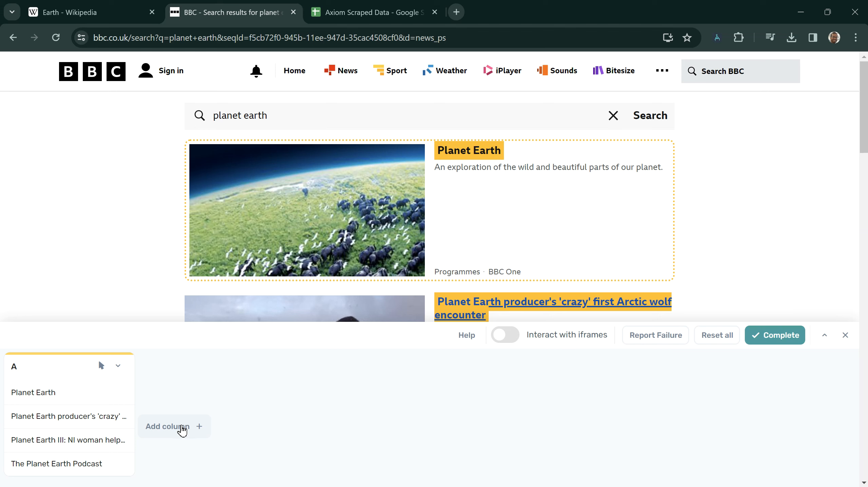
{"action": "left_click", "coordinate": [182, 431]}
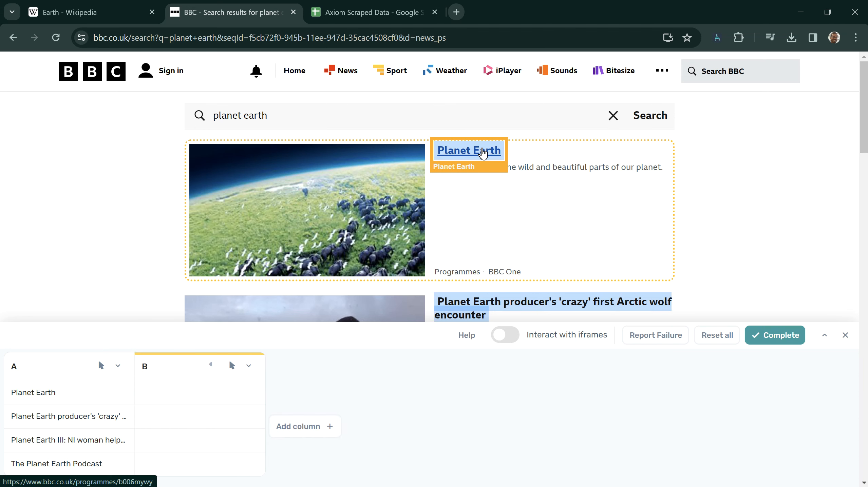
- Set column B to Select link and capture the URLs from two result links
{"action": "left_click", "coordinate": [232, 366]}
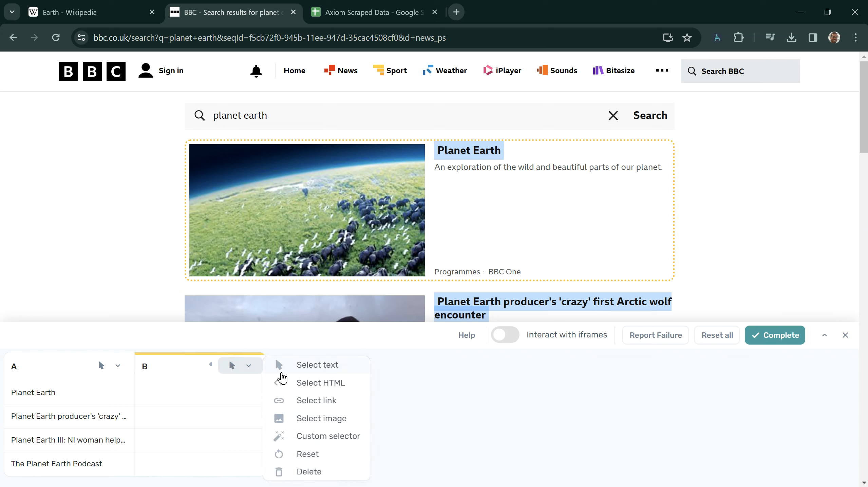
{"action": "left_click", "coordinate": [301, 401]}
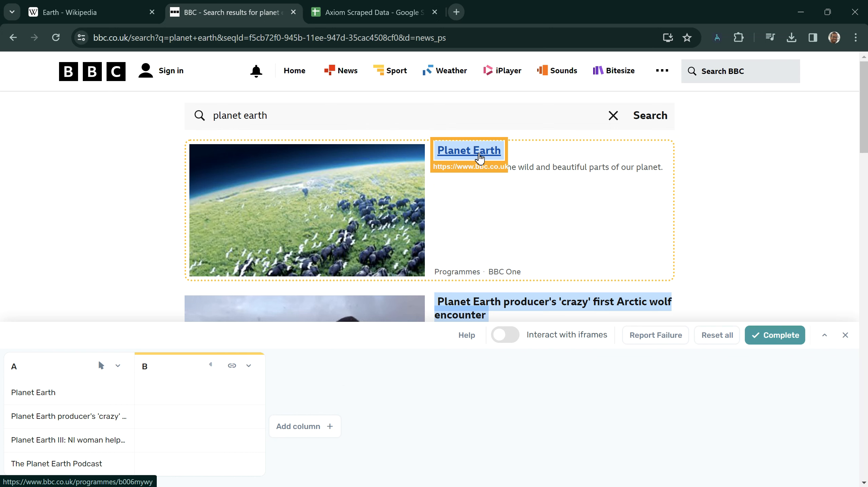
{"action": "left_click", "coordinate": [480, 155]}
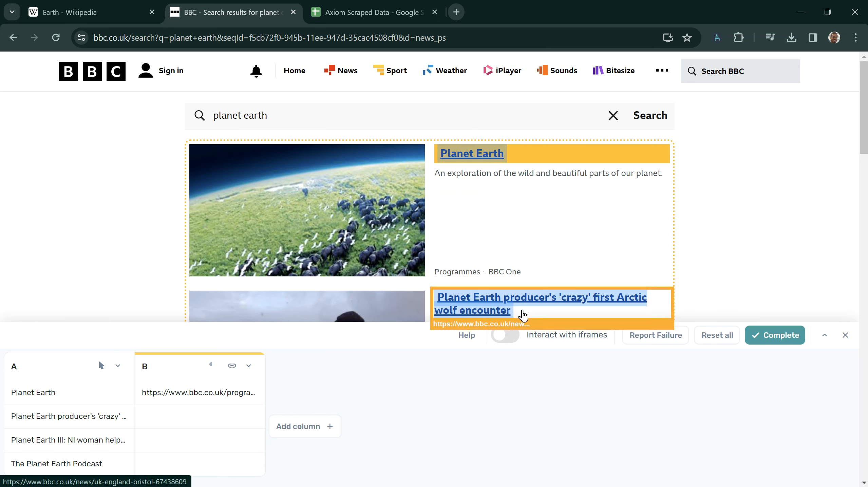
{"action": "left_click", "coordinate": [516, 312]}
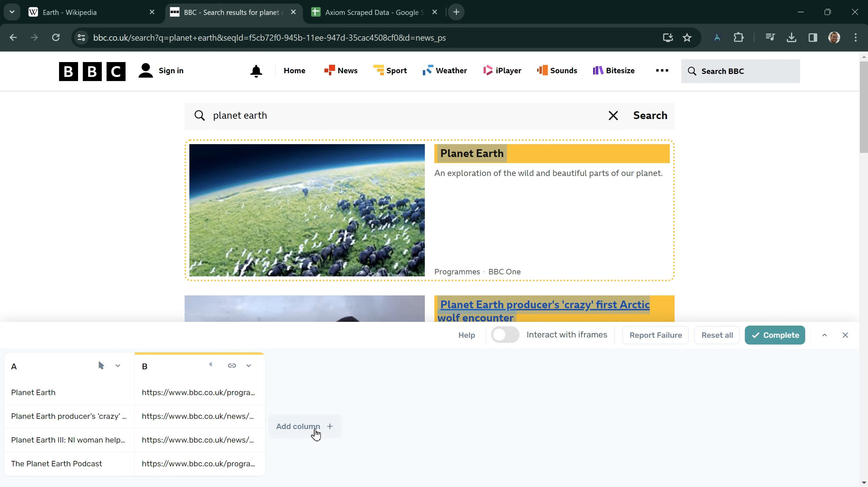
- Add column C set to Select image, capture two result images, then add column D
{"action": "left_click", "coordinate": [316, 430]}
{"action": "left_click", "coordinate": [365, 368]}
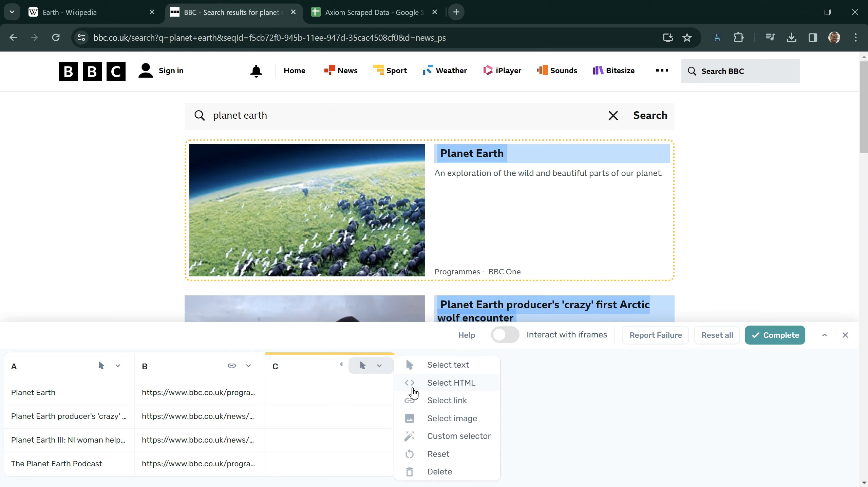
{"action": "left_click", "coordinate": [427, 422]}
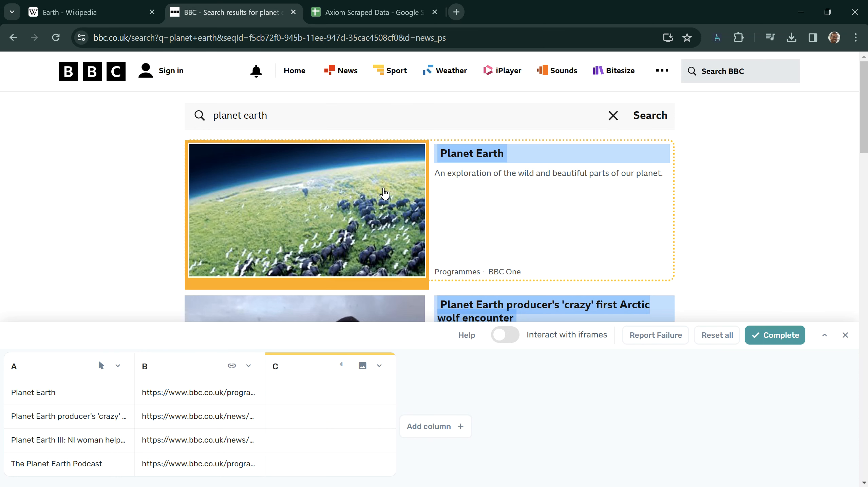
{"action": "left_click", "coordinate": [383, 194]}
{"action": "left_click", "coordinate": [376, 310]}
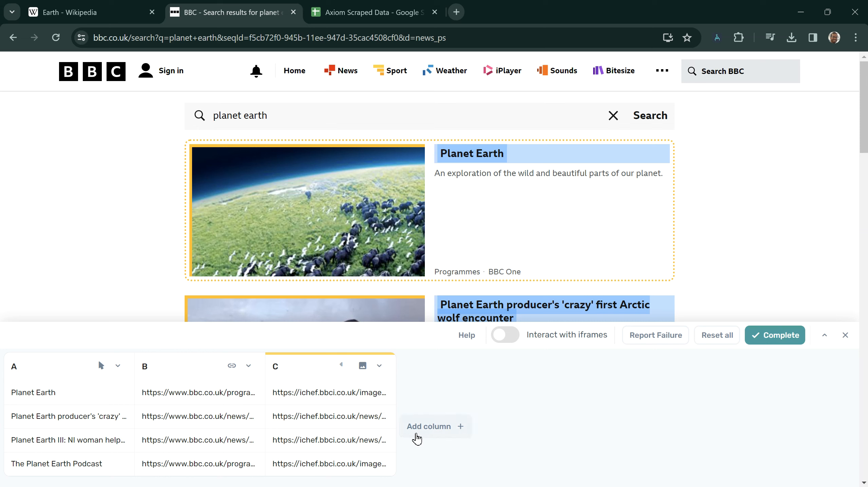
{"action": "left_click", "coordinate": [416, 438]}
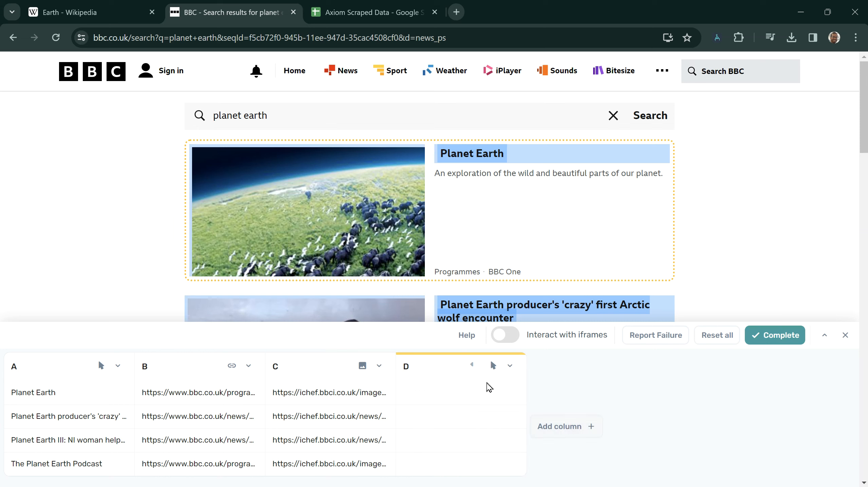
- Delete the empty column D and complete the data selection
{"action": "left_click", "coordinate": [508, 367]}
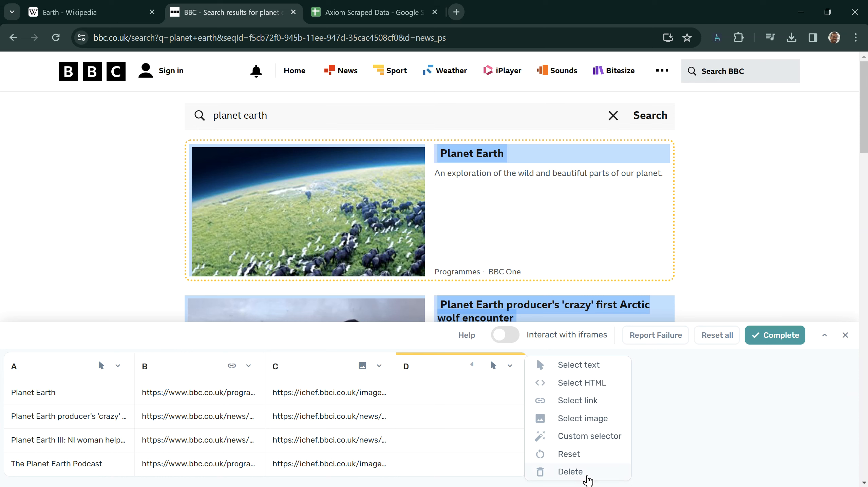
{"action": "left_click", "coordinate": [587, 473]}
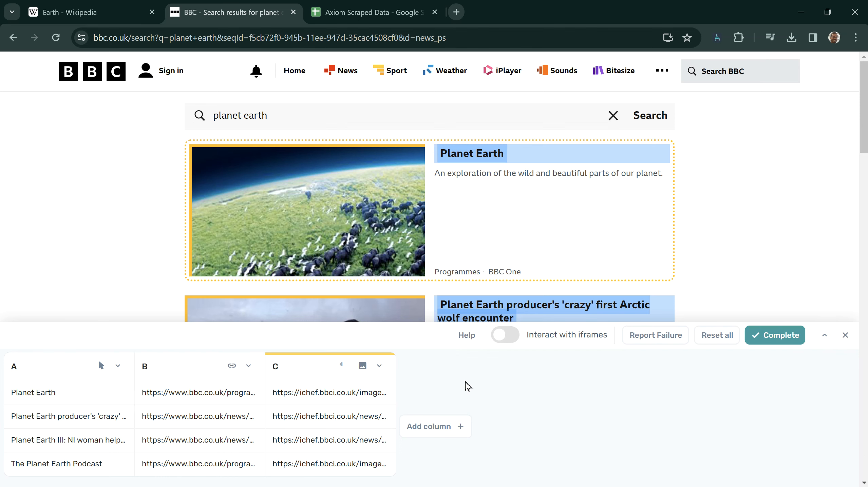
{"action": "left_click", "coordinate": [786, 342]}
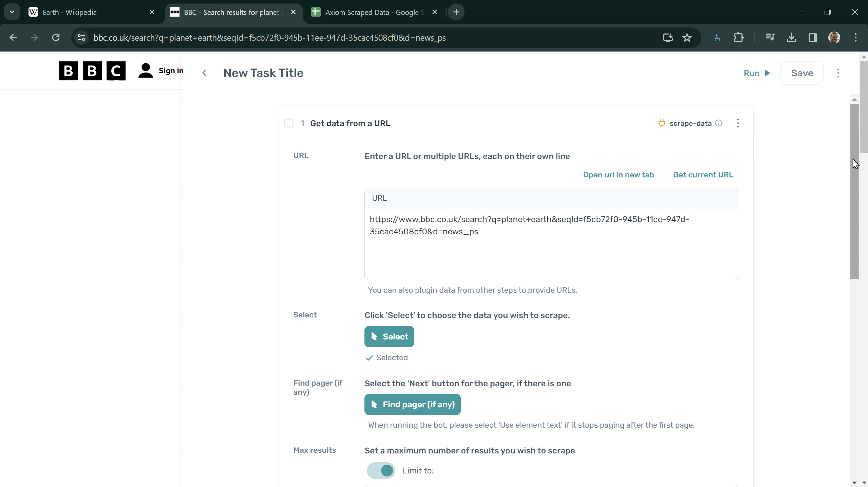
- Reopen the Axiom task over the BBC results page and launch Find pager (if any)
{"action": "scroll", "coordinate": [854, 164], "scroll_direction": "down", "scroll_amount": 1}
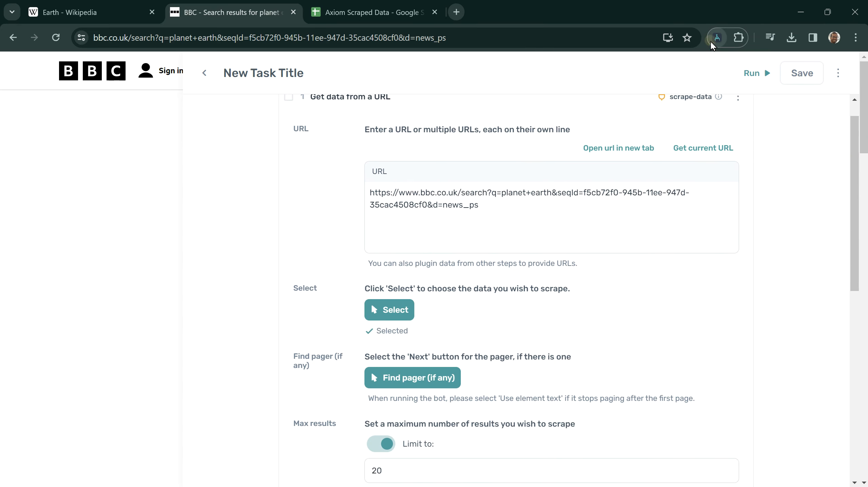
{"action": "left_click", "coordinate": [711, 42]}
{"action": "left_click_drag", "start_coordinate": [862, 140], "coordinate": [863, 343]}
{"action": "left_click_drag", "start_coordinate": [866, 313], "coordinate": [855, 414]}
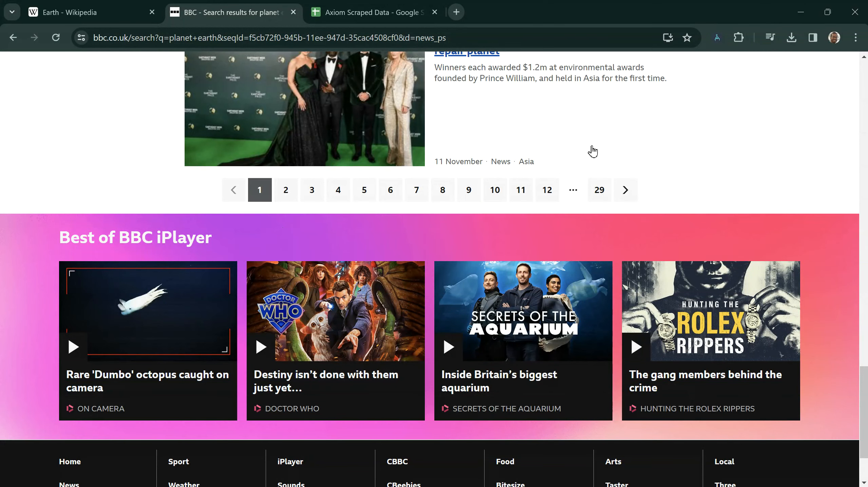
{"action": "left_click", "coordinate": [718, 38]}
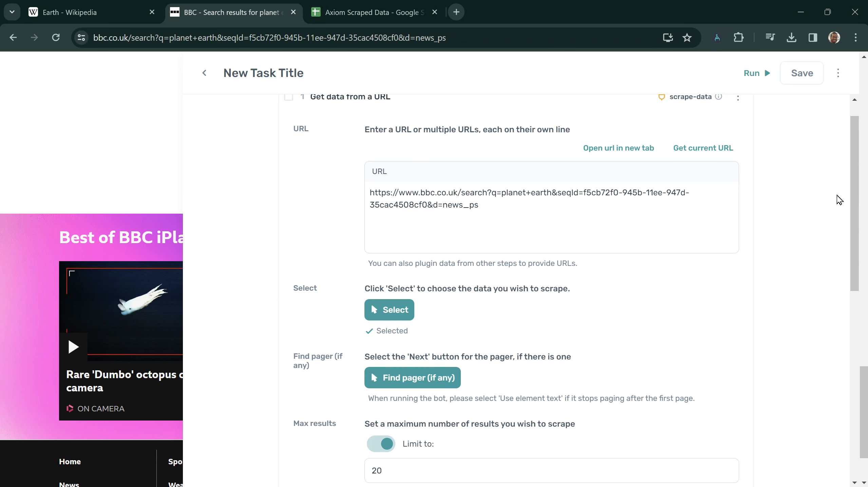
{"action": "left_click_drag", "start_coordinate": [855, 182], "coordinate": [846, 224]}
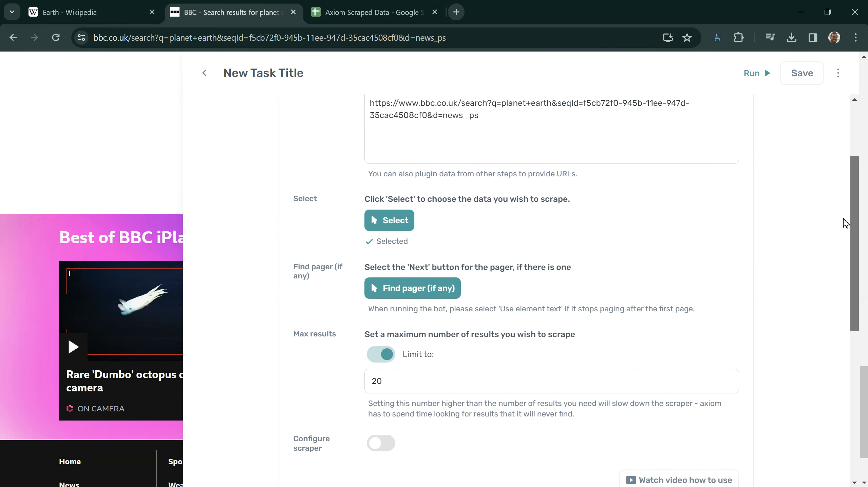
{"action": "left_click", "coordinate": [424, 290]}
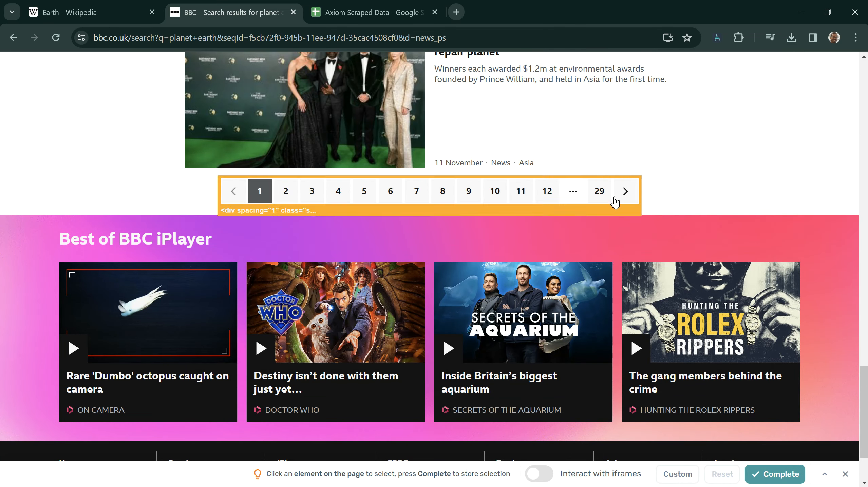
- Choose the BBC results' Next arrow as the pager and confirm it
{"action": "left_click", "coordinate": [624, 197]}
{"action": "left_click", "coordinate": [768, 476]}
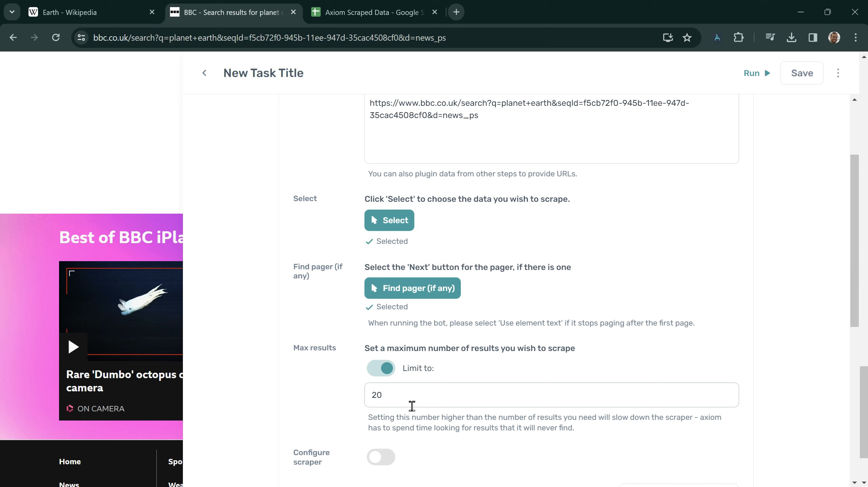
- Turn on Configure scraper in the scraping step's Output section
{"action": "left_click_drag", "start_coordinate": [853, 273], "coordinate": [853, 355]}
{"action": "left_click", "coordinate": [563, 342]}
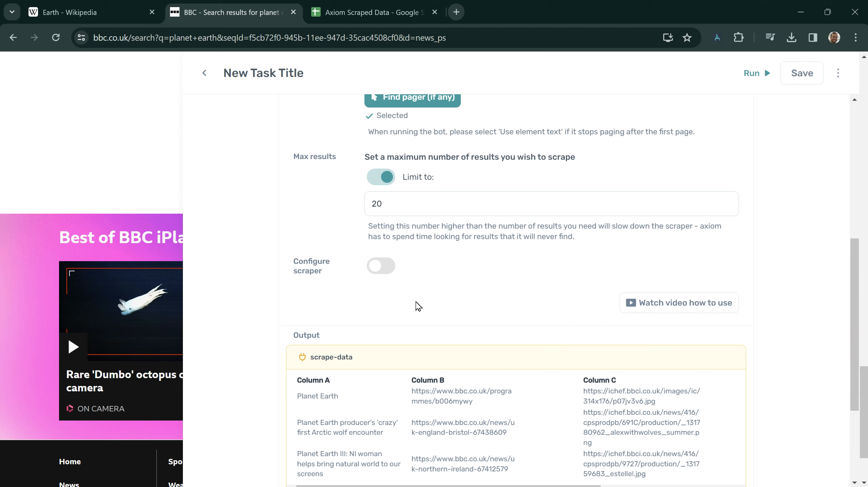
{"action": "left_click", "coordinate": [395, 268]}
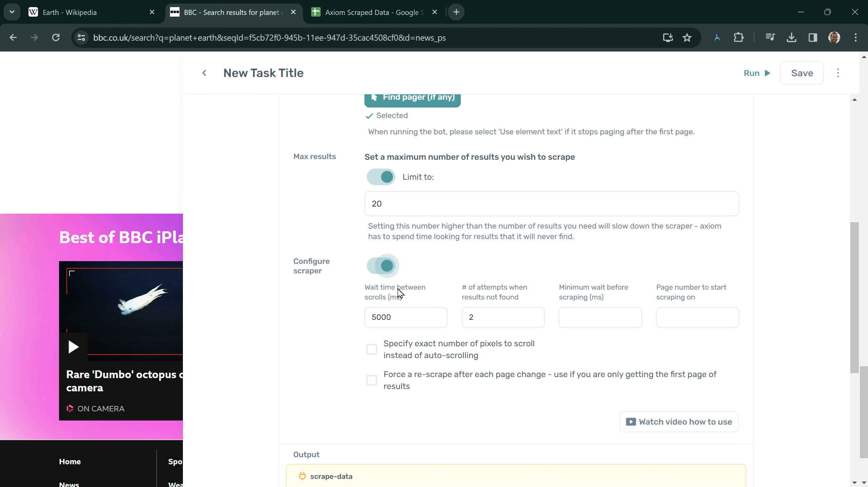
{"action": "left_click", "coordinate": [377, 271]}
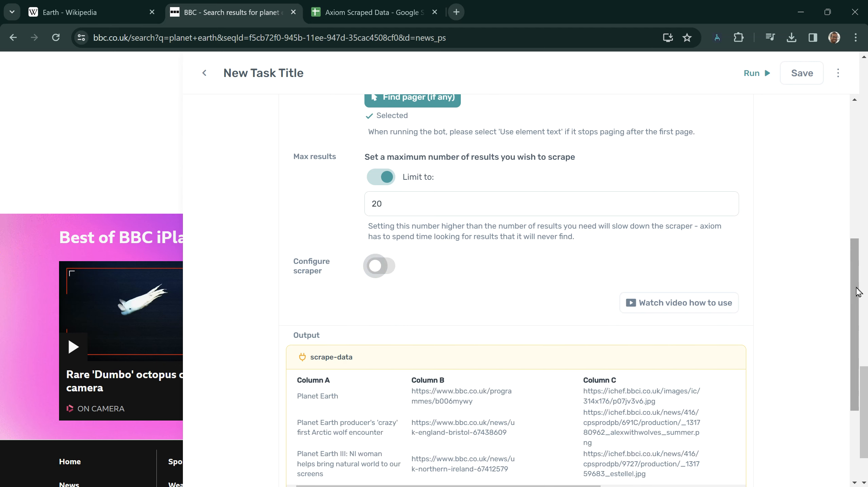
{"action": "left_click_drag", "start_coordinate": [859, 292], "coordinate": [845, 250]}
{"action": "left_click", "coordinate": [396, 348]}
- Try the fixed-pixel scroll option, revert to automatic scrolling, and collapse step 1
{"action": "left_click_drag", "start_coordinate": [855, 282], "coordinate": [851, 315]}
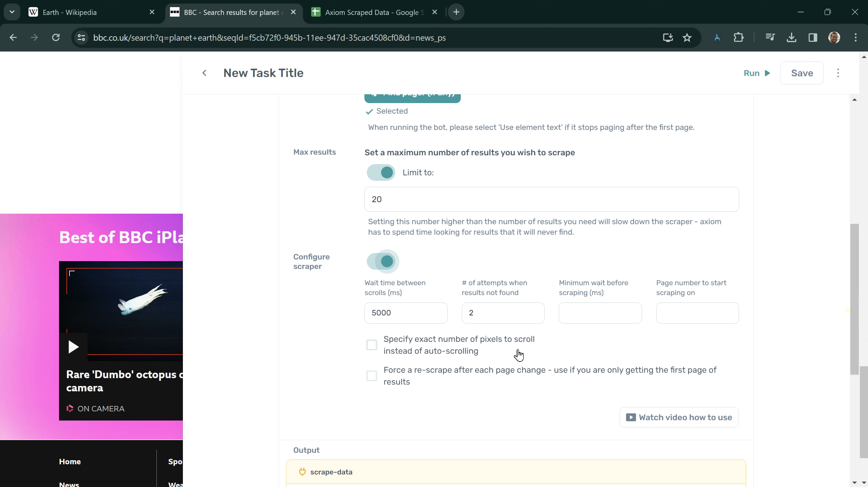
{"action": "left_click", "coordinate": [446, 356]}
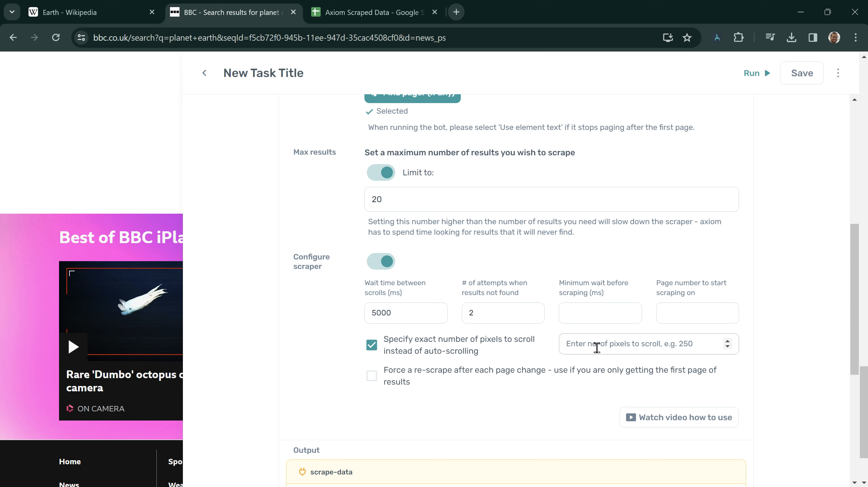
{"action": "left_click", "coordinate": [461, 352]}
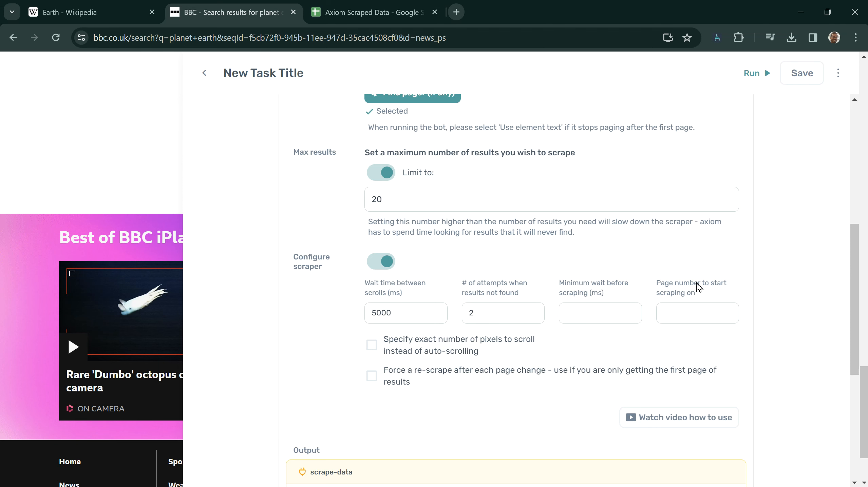
{"action": "left_click_drag", "start_coordinate": [856, 309], "coordinate": [867, 163]}
{"action": "left_click", "coordinate": [555, 132]}
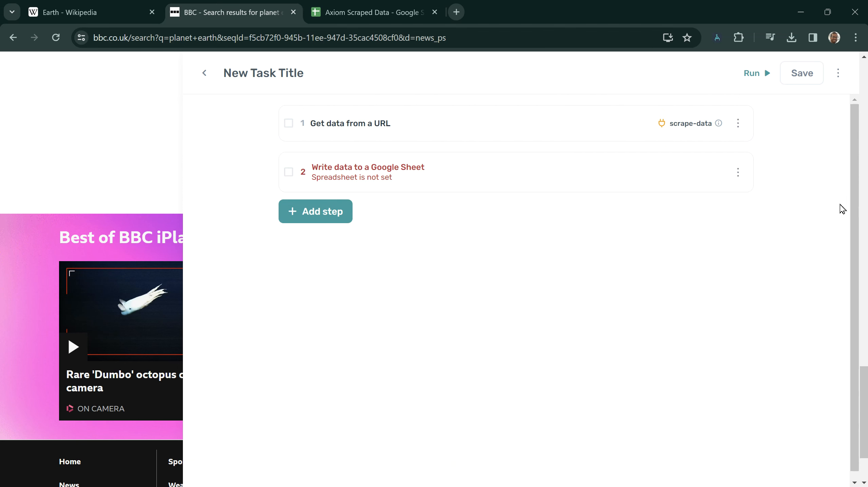
- On the Axiom Scraped Data sheet, open step 2's Sheet name field, then re-expand step 1
{"action": "left_click", "coordinate": [383, 21]}
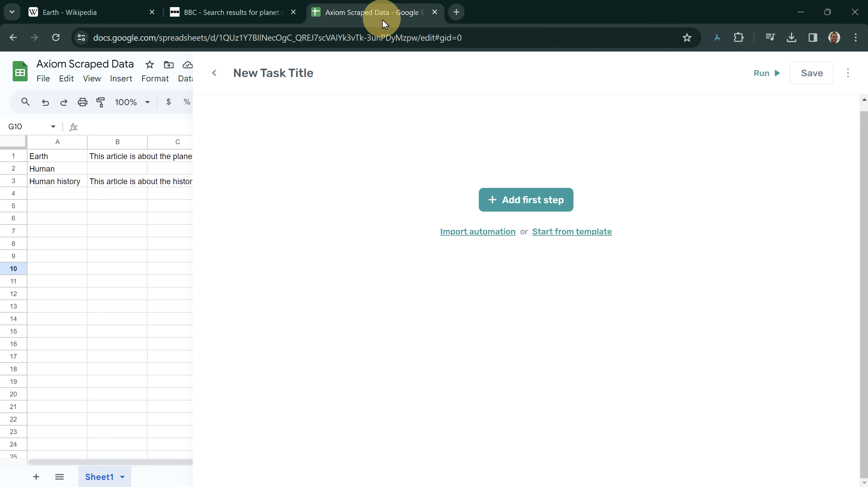
{"action": "left_click", "coordinate": [485, 168]}
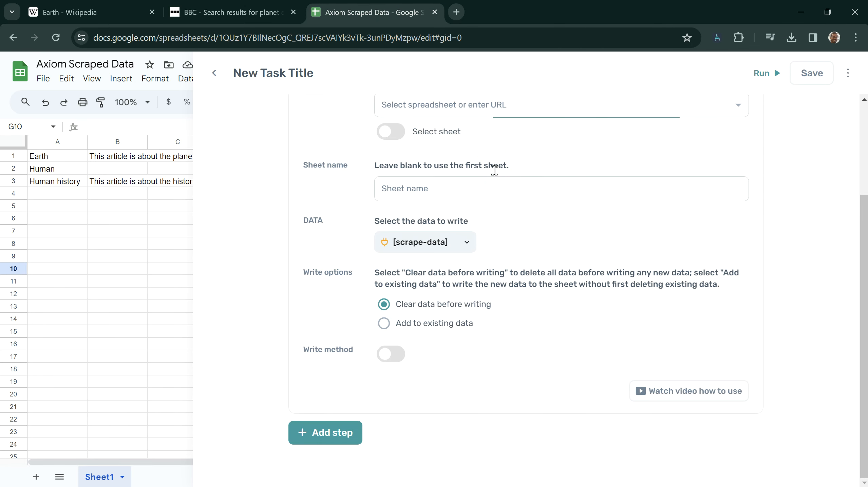
{"action": "left_click", "coordinate": [492, 192]}
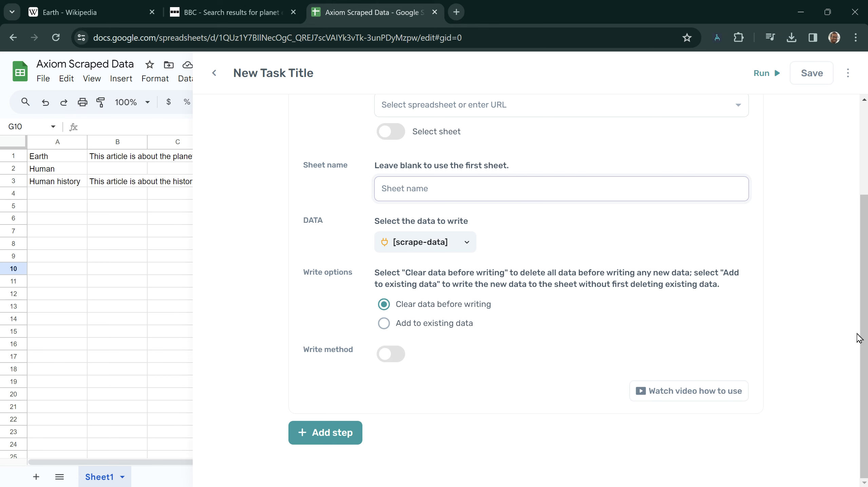
{"action": "left_click_drag", "start_coordinate": [859, 325], "coordinate": [853, 173]}
{"action": "left_click", "coordinate": [526, 124]}
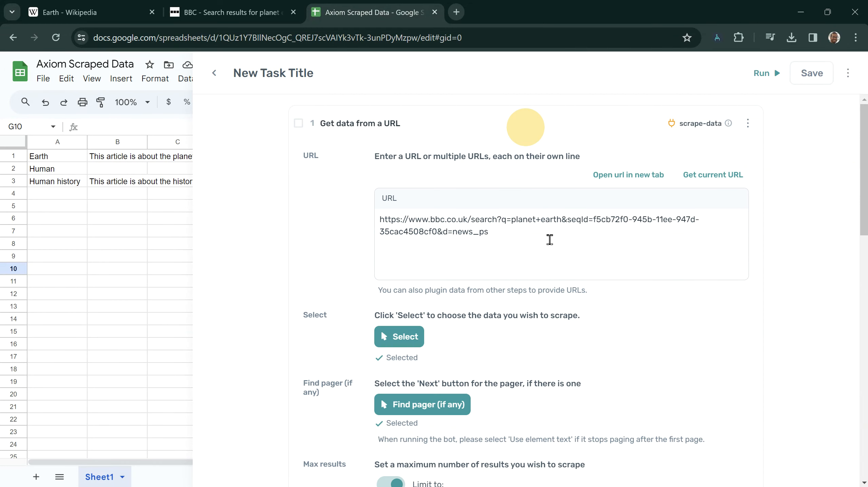
{"action": "left_click_drag", "start_coordinate": [859, 254], "coordinate": [845, 311]}
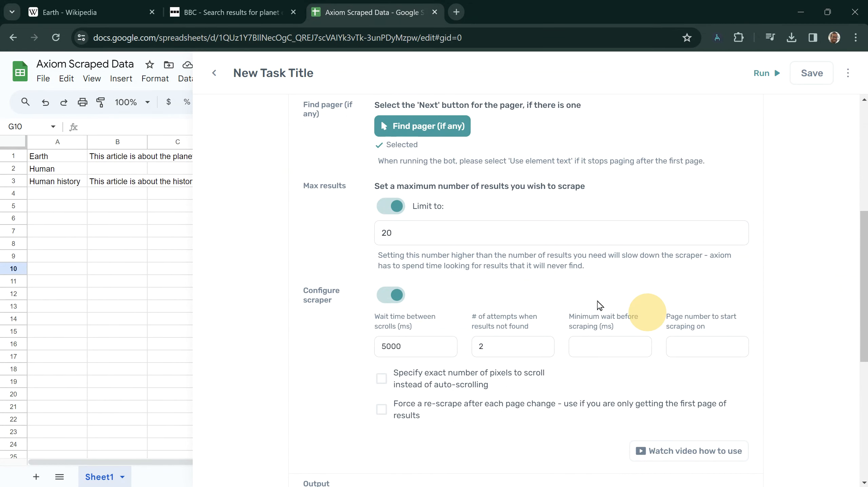